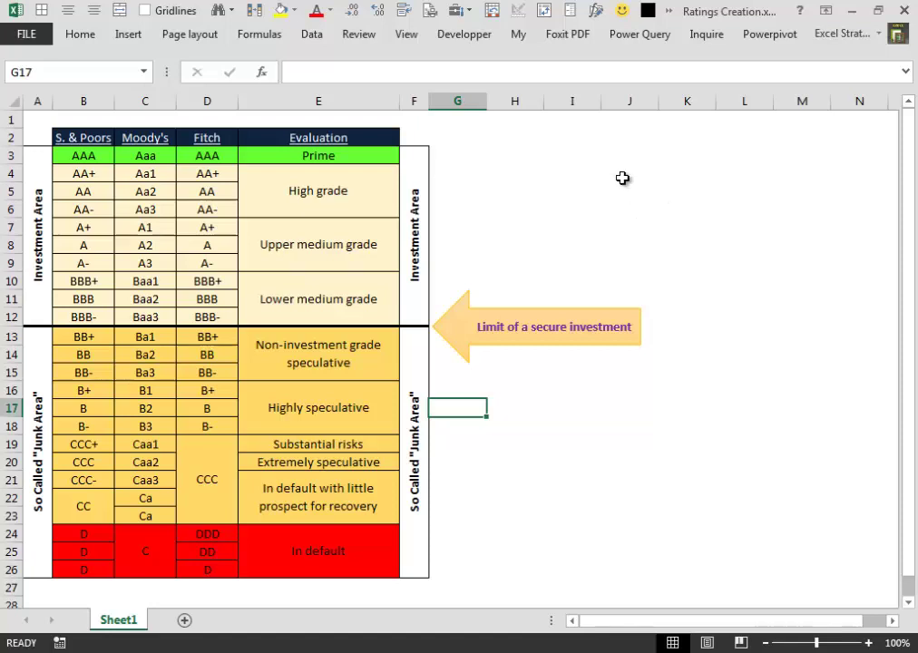
{"action": "left_click", "coordinate": [81, 136]}
{"action": "left_click", "coordinate": [141, 136]}
{"action": "left_click", "coordinate": [192, 137]}
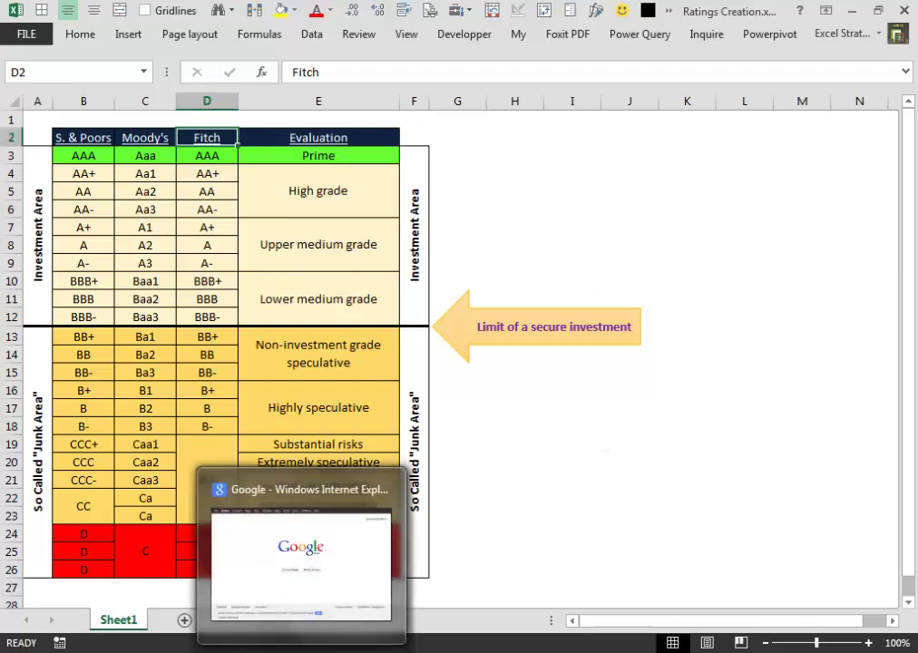
Switch to Internet Explorer and search Google for "country rating".
{"action": "left_click", "coordinate": [300, 646]}
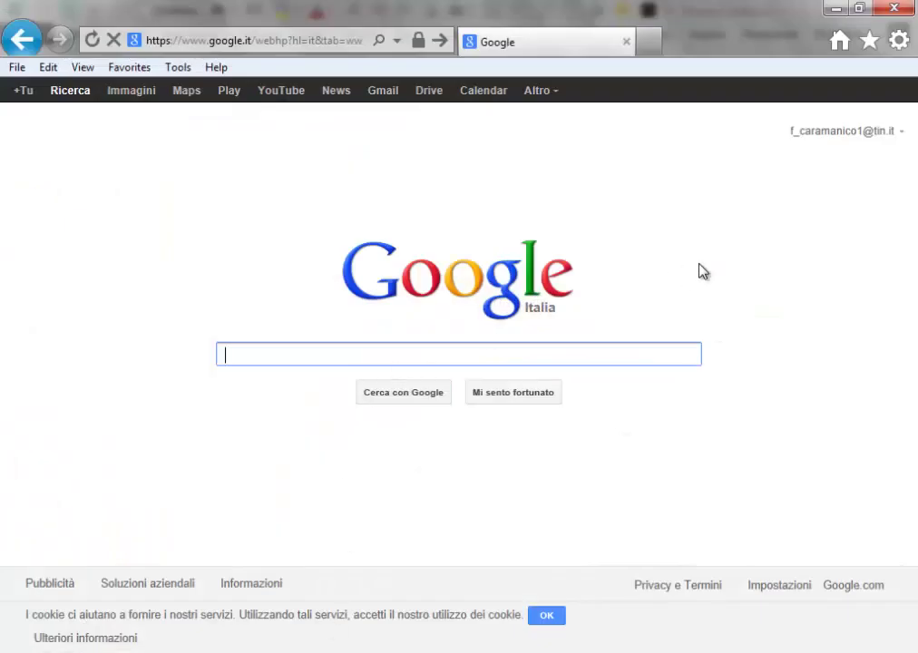
{"action": "type", "text": "count"}
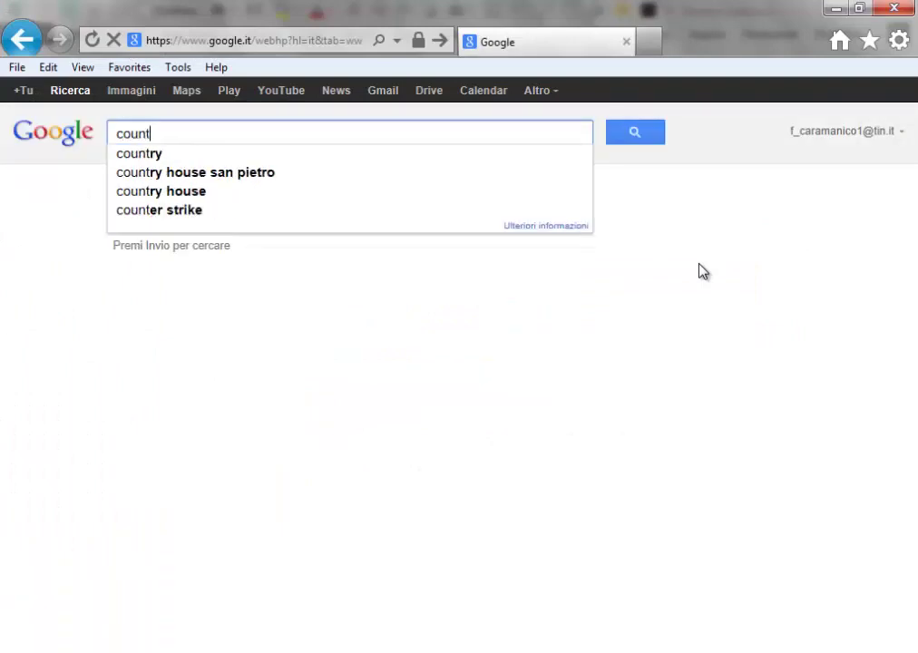
{"action": "type", "text": "ry rating"}
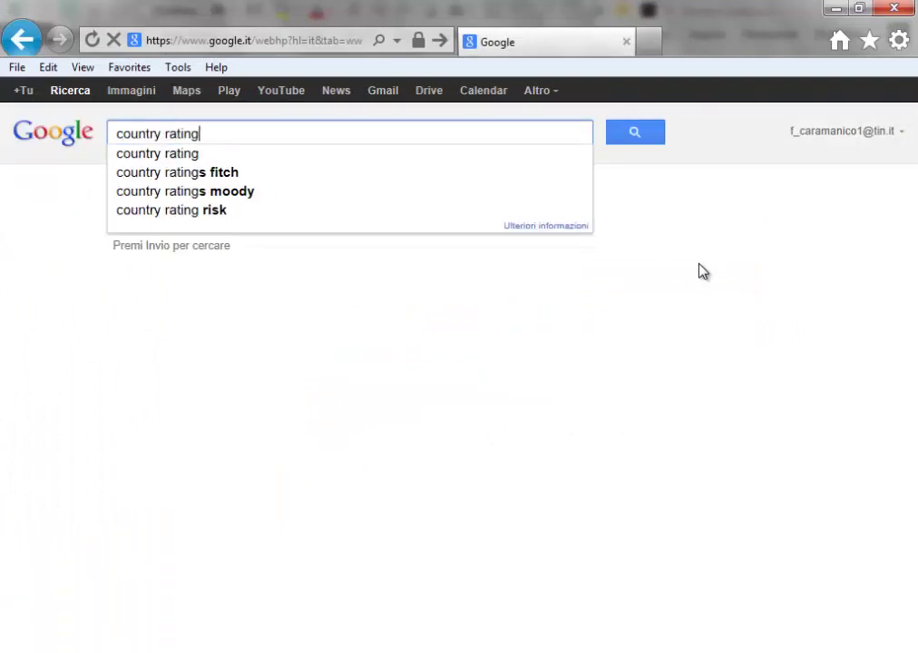
{"action": "key", "text": "Return"}
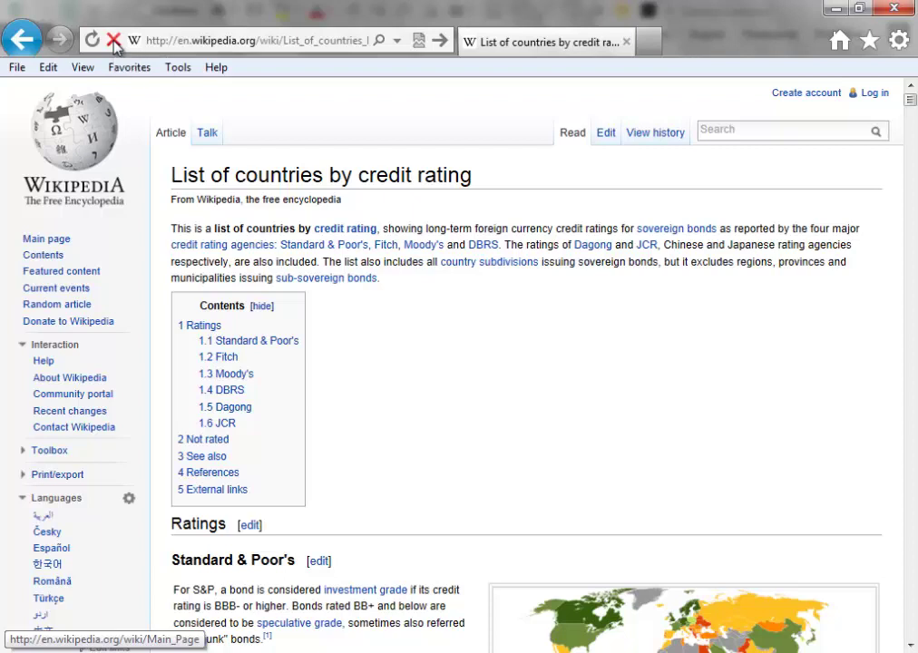
Copy the web address of Wikipedia's "List of countries by credit rating" page and return to the Excel workbook.
{"action": "left_click", "coordinate": [231, 42]}
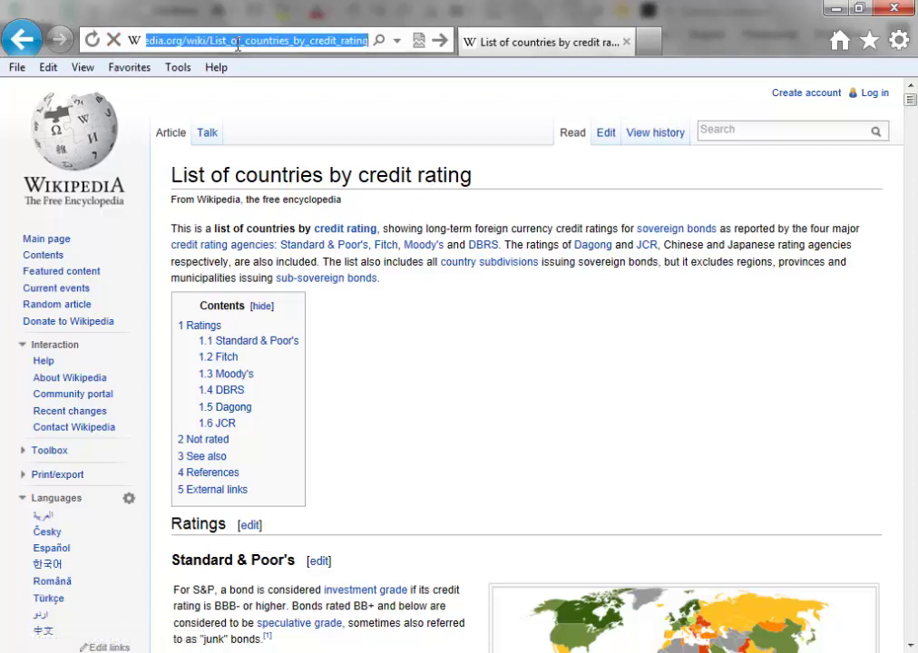
{"action": "right_click", "coordinate": [238, 44]}
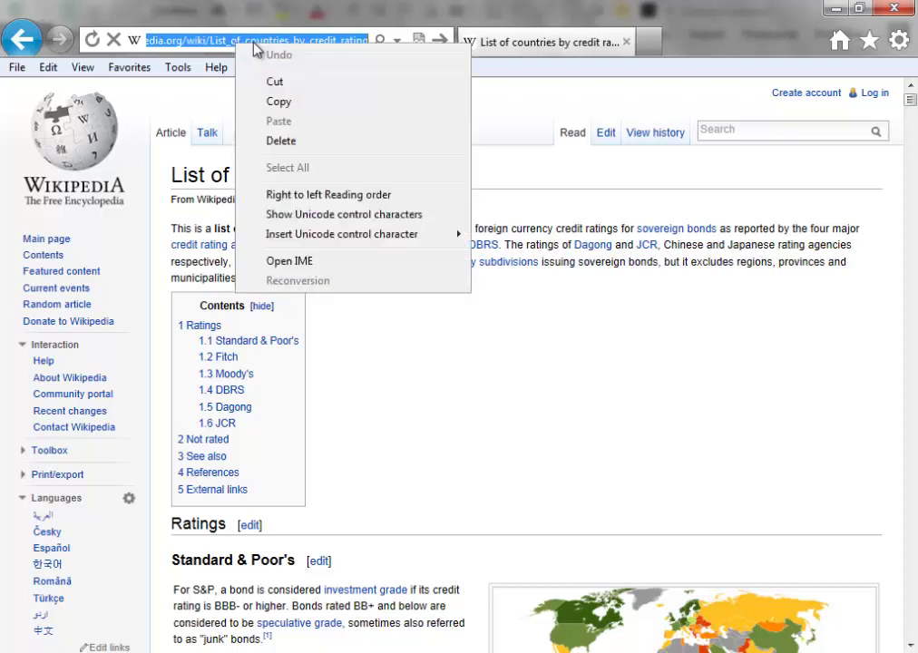
{"action": "left_click", "coordinate": [287, 104]}
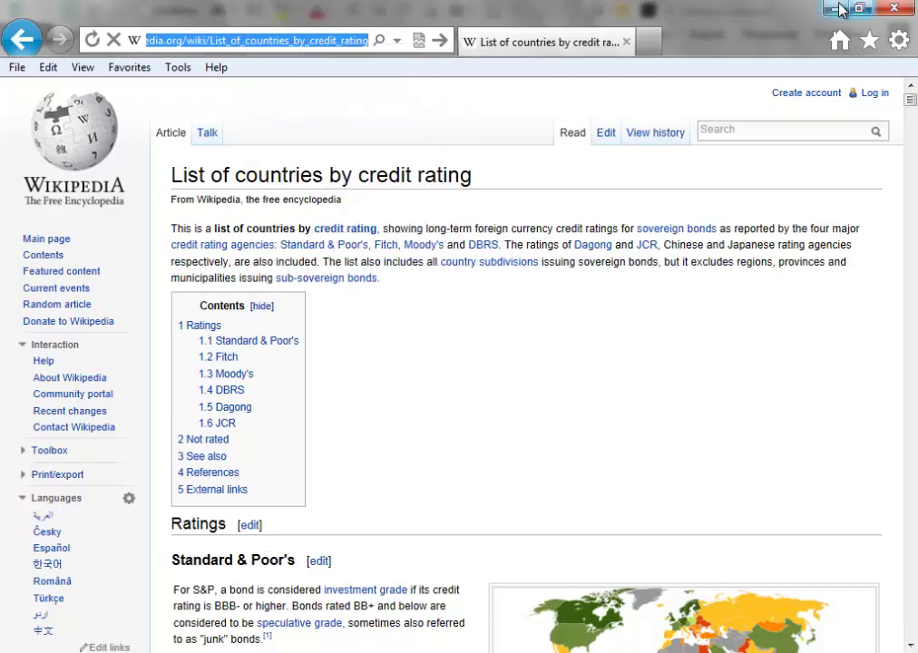
{"action": "key", "text": "alt+Tab"}
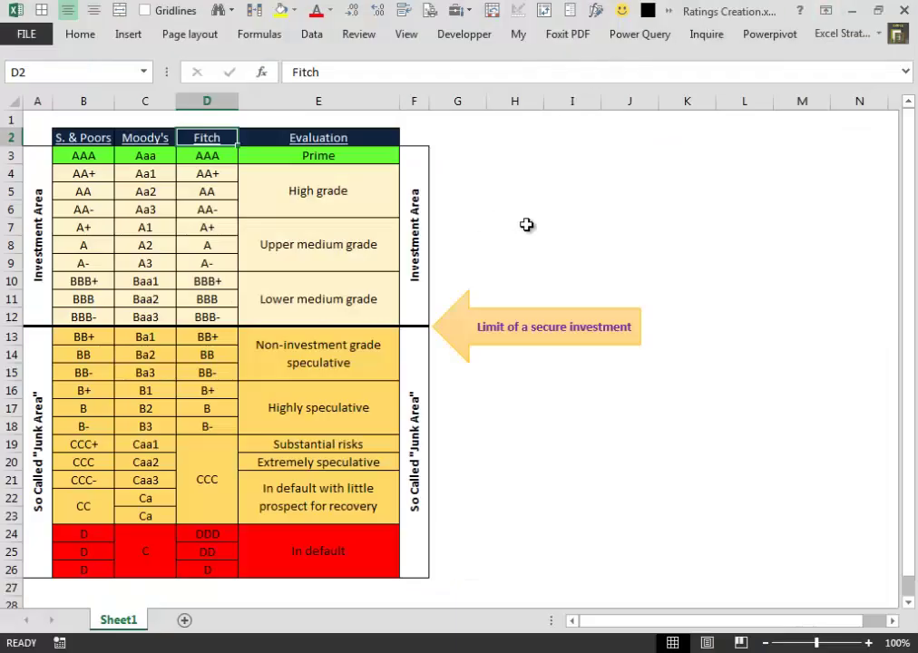
{"action": "left_click", "coordinate": [644, 36]}
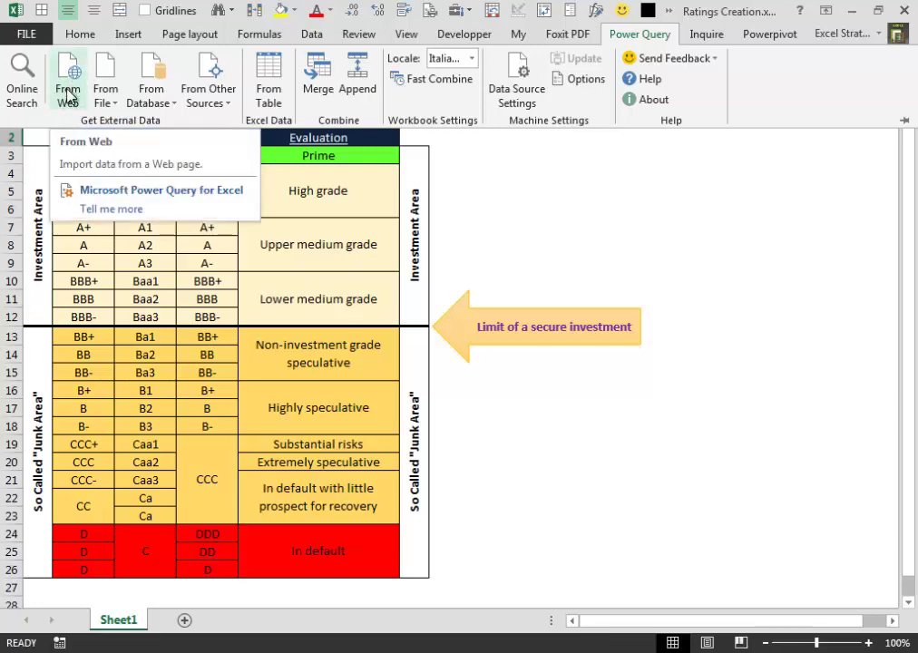
{"action": "left_click", "coordinate": [72, 96]}
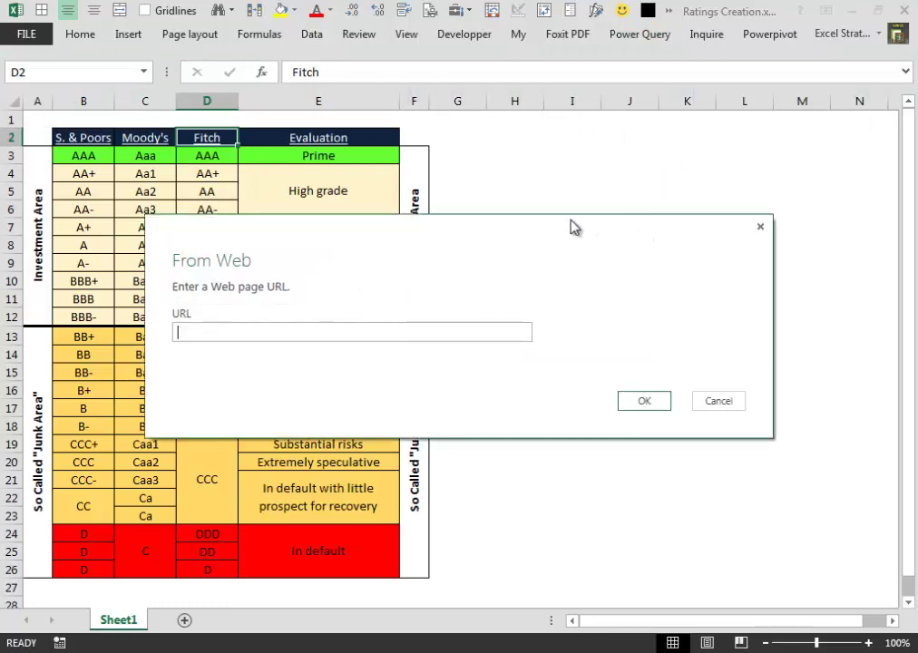
{"action": "right_click", "coordinate": [197, 332]}
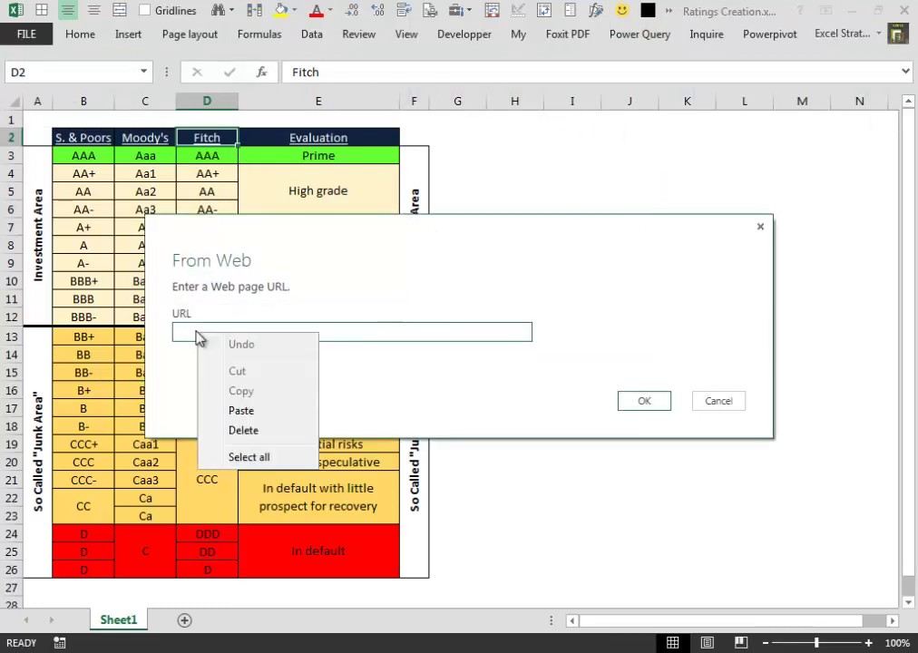
{"action": "left_click", "coordinate": [267, 413]}
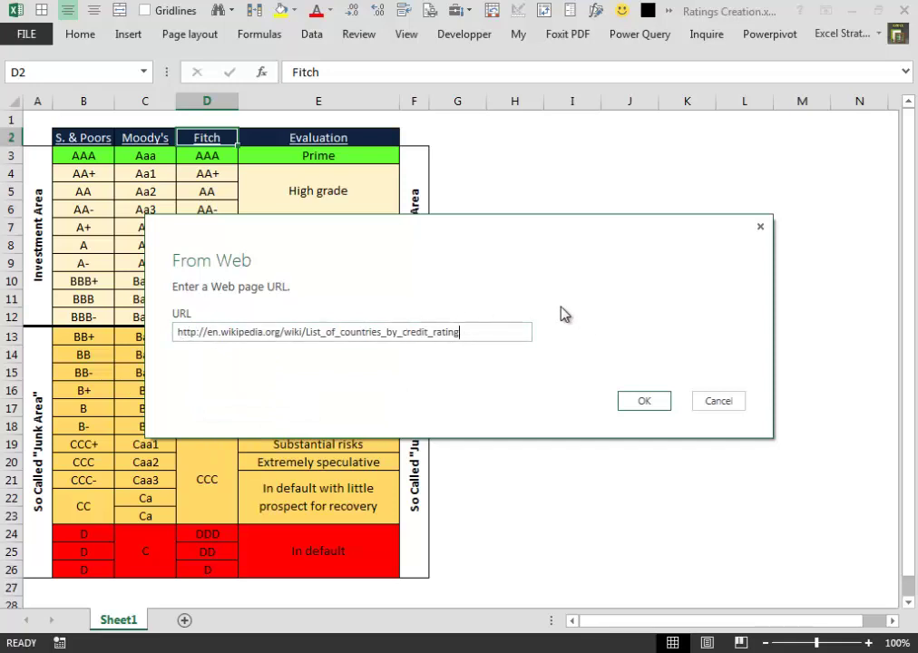
{"action": "left_click", "coordinate": [647, 401]}
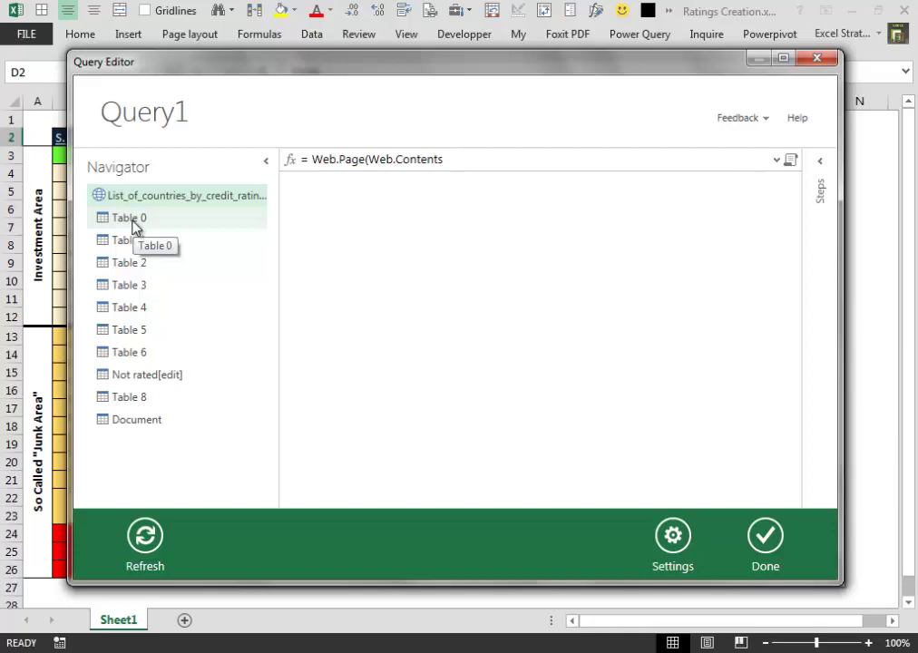
Select Table 0 for the query, remove its Ref. column and load the result to a new worksheet.
{"action": "left_click", "coordinate": [132, 221]}
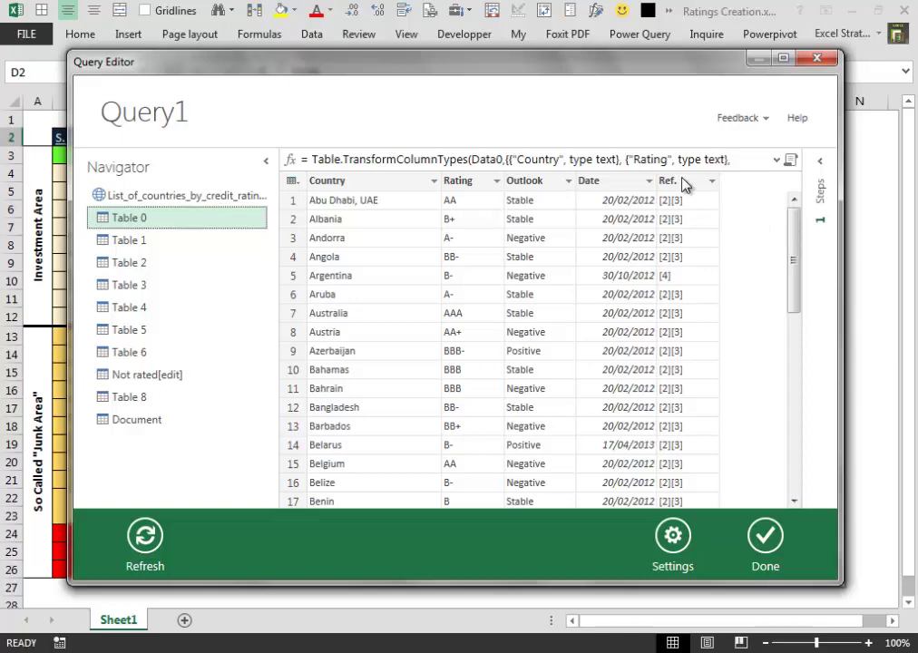
{"action": "left_click", "coordinate": [682, 184]}
{"action": "right_click", "coordinate": [688, 191]}
{"action": "left_click", "coordinate": [717, 200]}
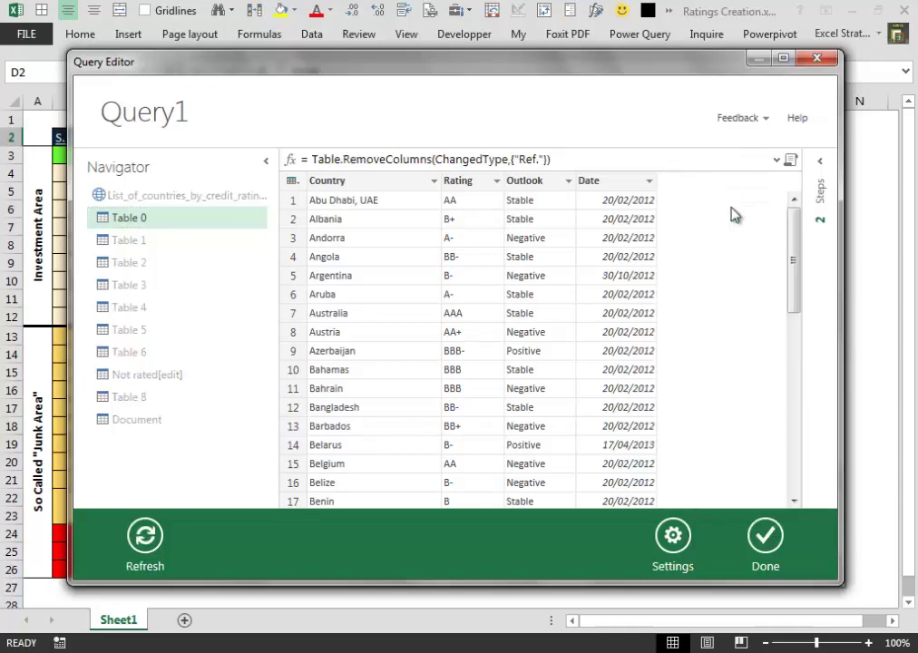
{"action": "left_click", "coordinate": [774, 537]}
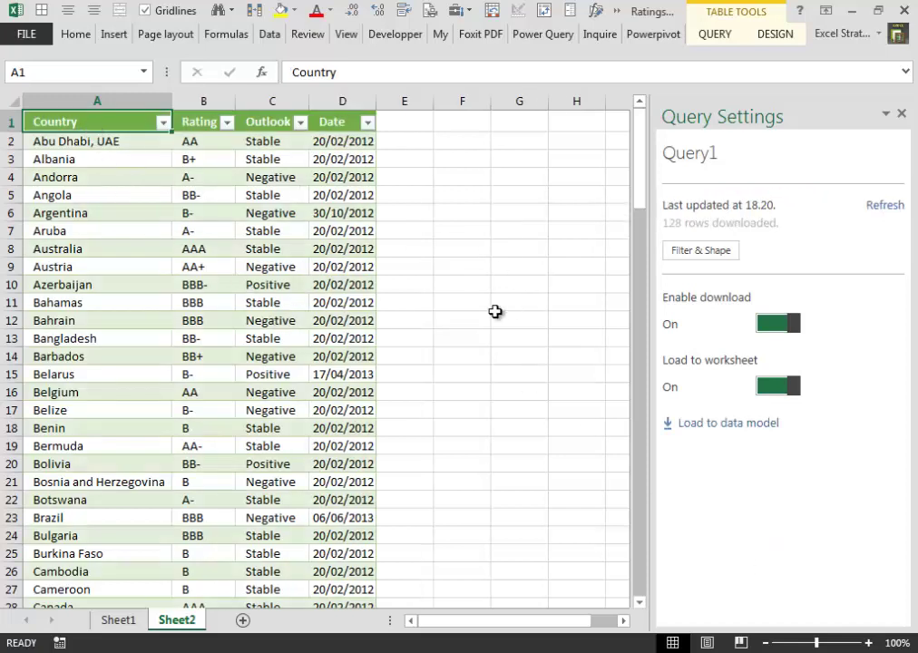
Rename the newly loaded Sheet2 as "S. & Poors".
{"action": "right_click", "coordinate": [186, 624]}
{"action": "left_click", "coordinate": [259, 458]}
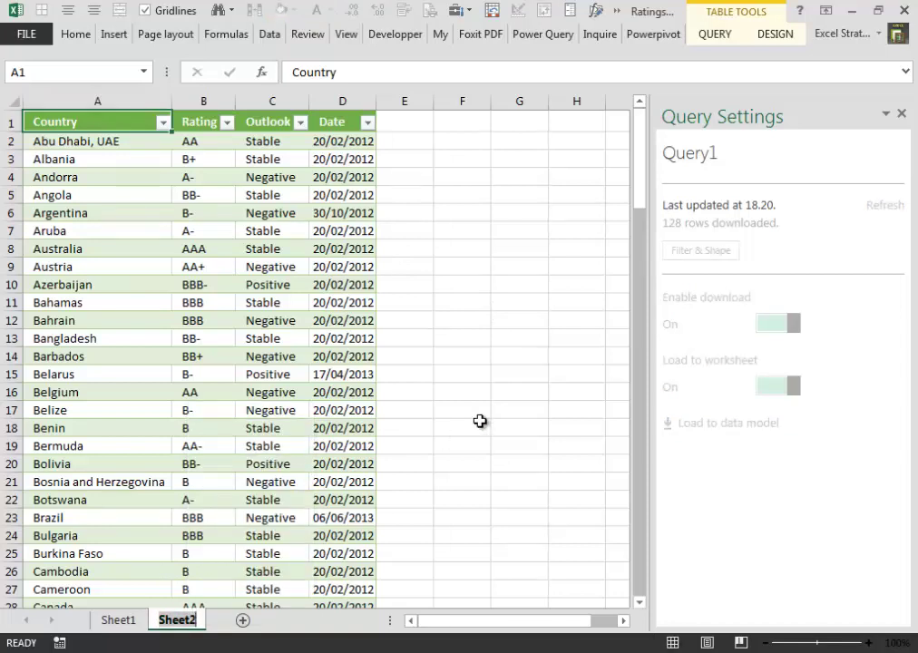
{"action": "type", "text": "S. & Poo"}
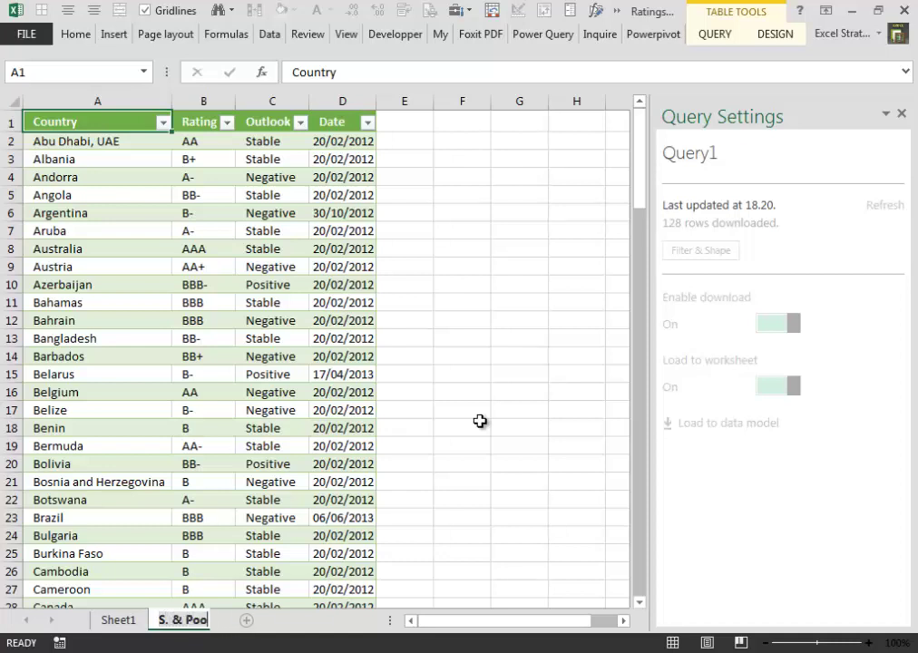
{"action": "type", "text": "rs"}
{"action": "key", "text": "Return"}
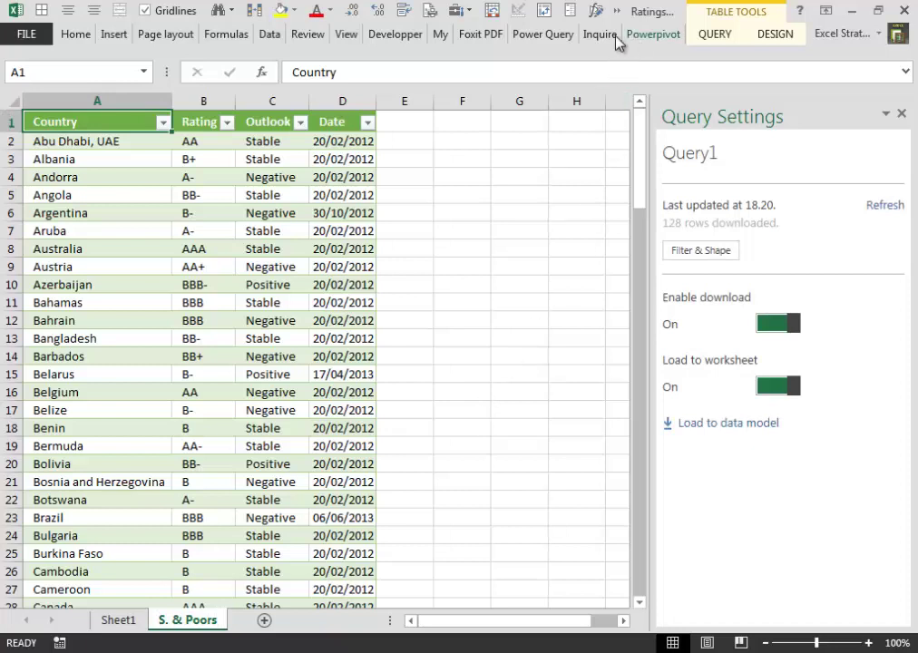
Create a second Power Query web import from the same Wikipedia credit rating URL.
{"action": "left_click", "coordinate": [566, 35]}
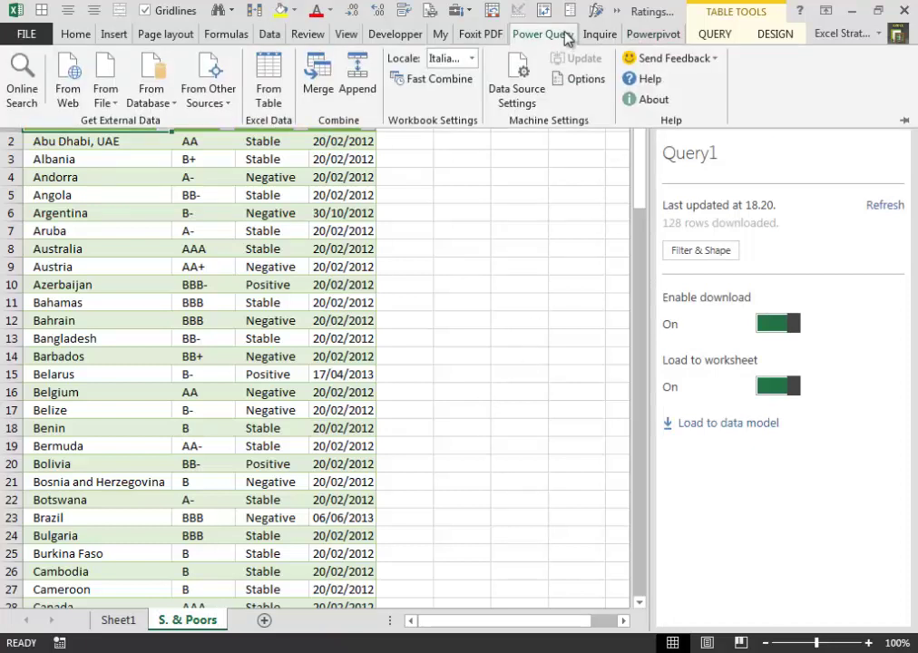
{"action": "left_click", "coordinate": [78, 94]}
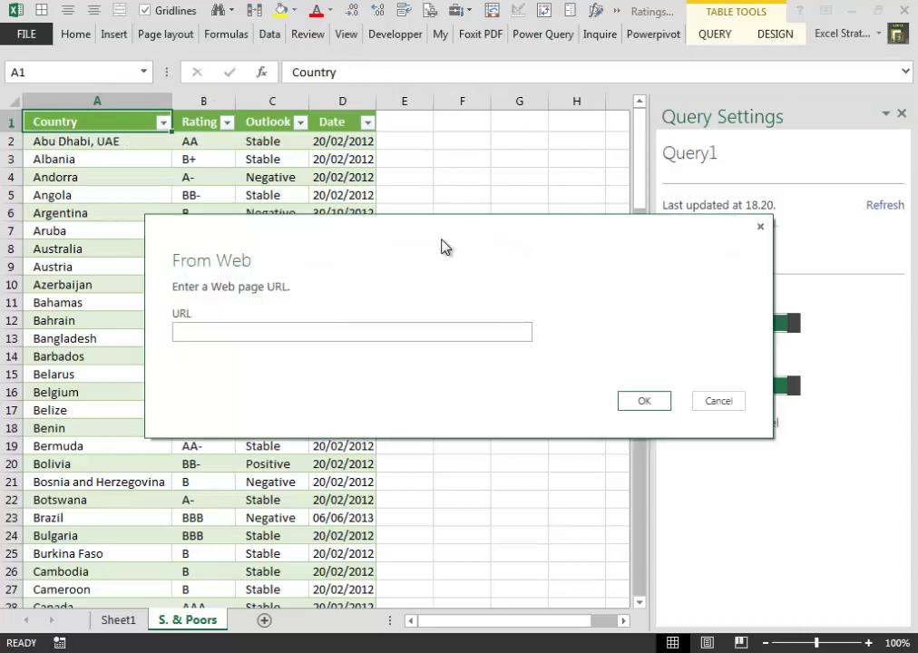
{"action": "right_click", "coordinate": [233, 332]}
{"action": "left_click", "coordinate": [288, 409]}
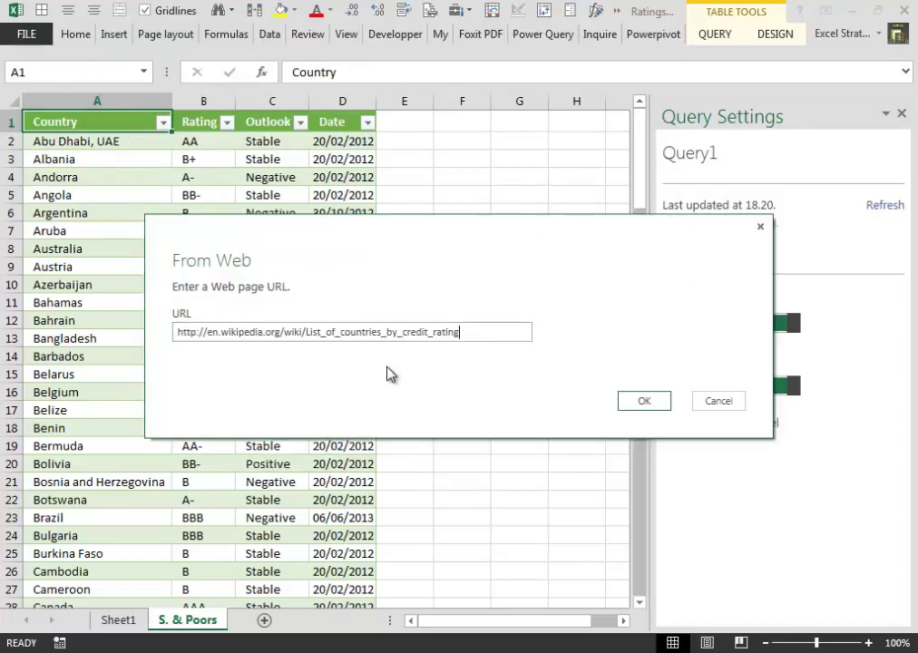
{"action": "left_click", "coordinate": [638, 403]}
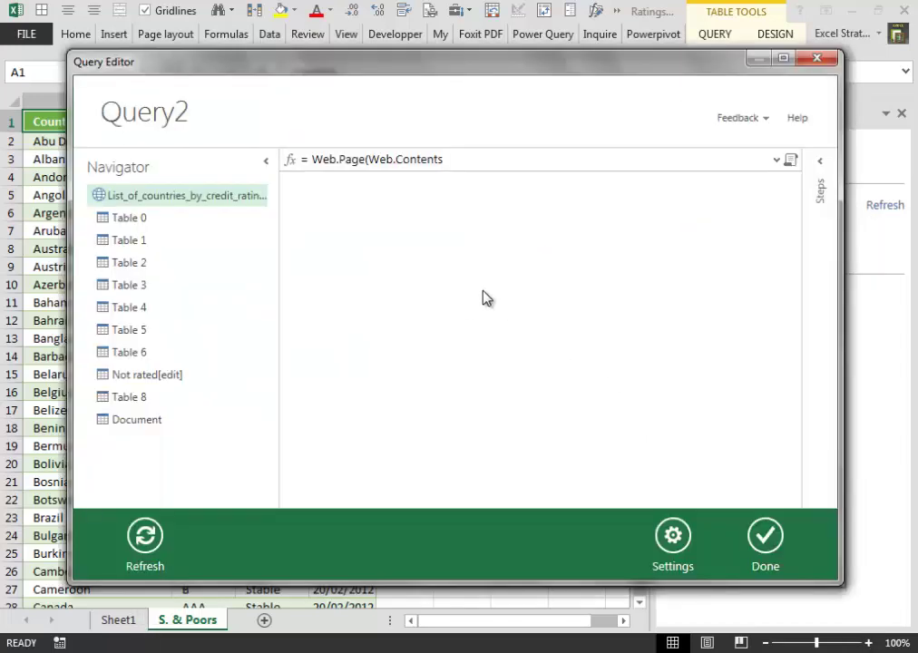
Select Table 3 for the second query, remove its Ref. column and load the result to a new worksheet.
{"action": "left_click", "coordinate": [140, 285]}
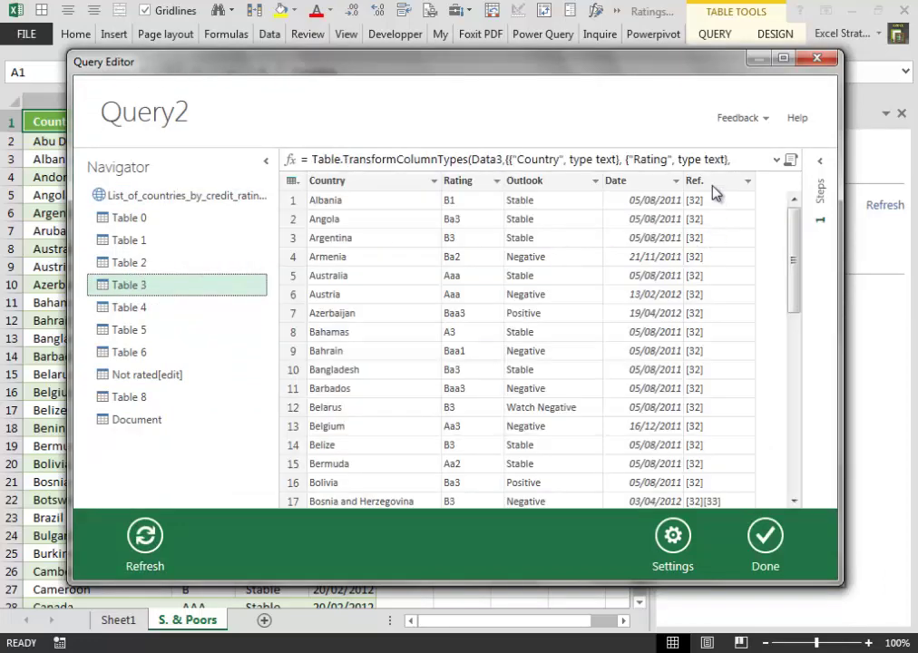
{"action": "right_click", "coordinate": [715, 182]}
{"action": "left_click", "coordinate": [687, 197]}
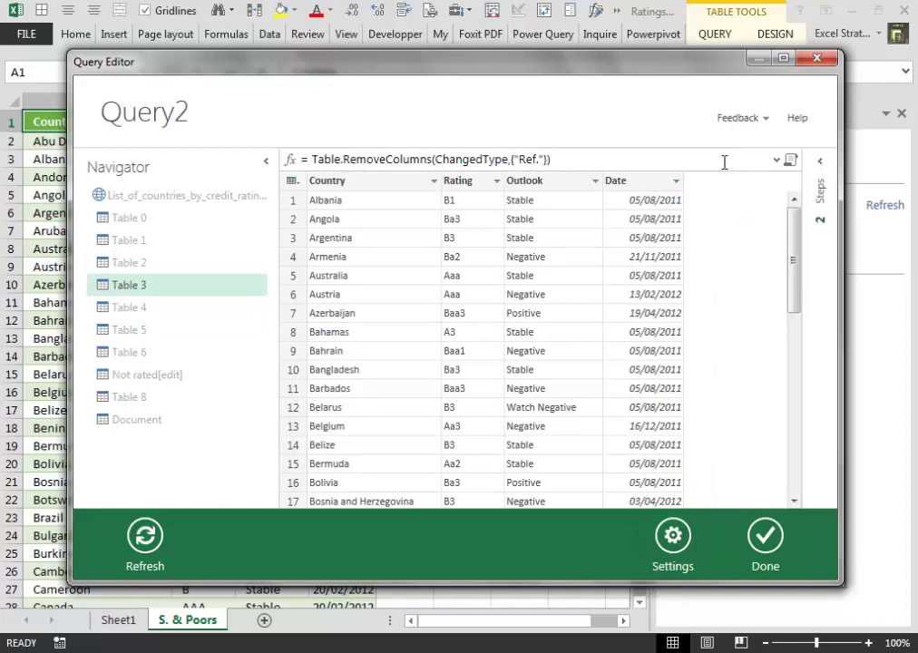
{"action": "left_click", "coordinate": [762, 539]}
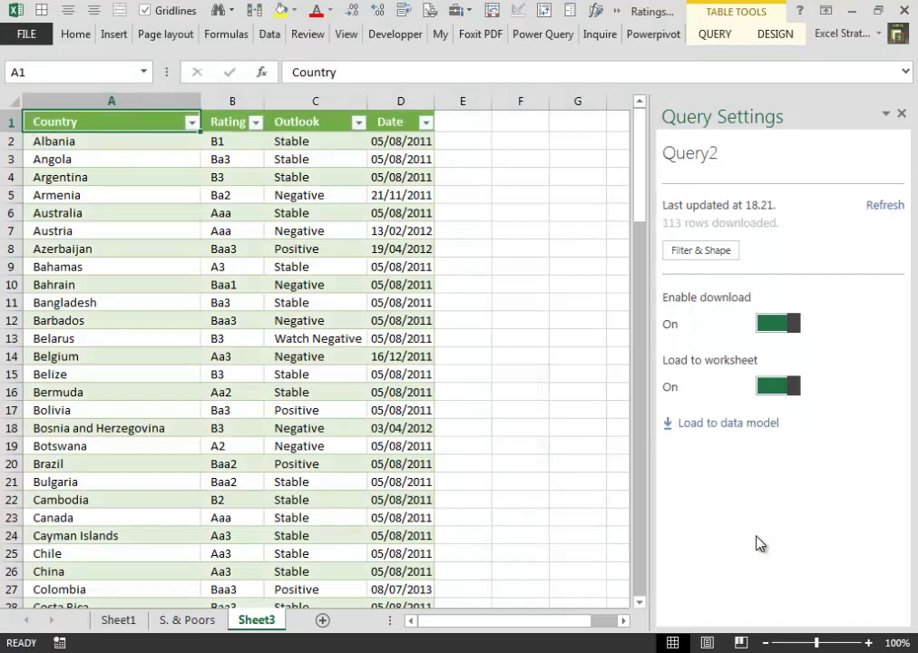
Rename the newly loaded Sheet3 as "Moody's".
{"action": "right_click", "coordinate": [270, 621]}
{"action": "left_click", "coordinate": [317, 450]}
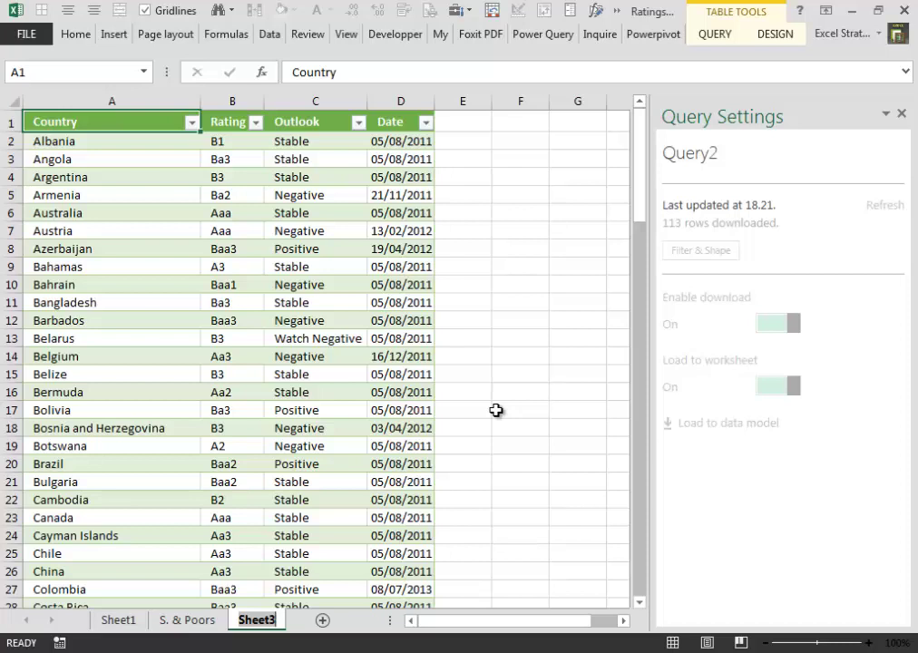
{"action": "type", "text": "Mood"}
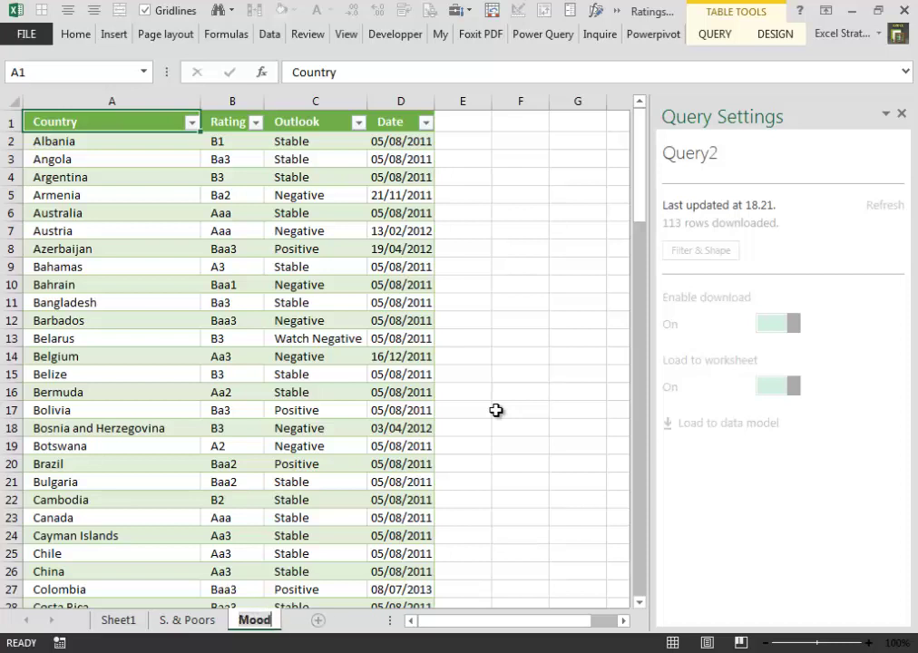
{"action": "type", "text": "y's"}
{"action": "key", "text": "Return"}
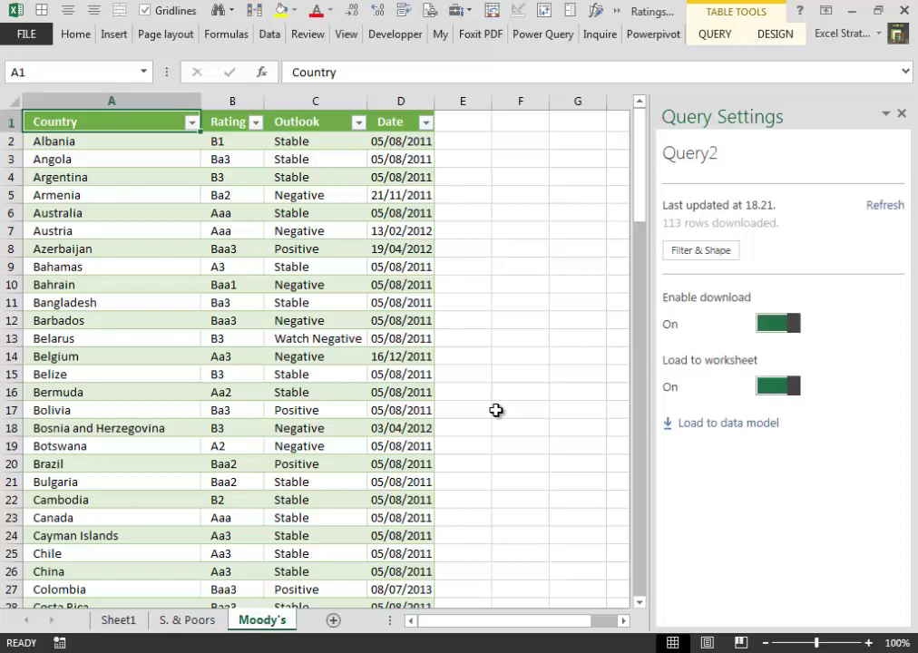
Create a third Power Query web import from the Wikipedia credit rating URL.
{"action": "left_click", "coordinate": [559, 38]}
{"action": "left_click", "coordinate": [68, 84]}
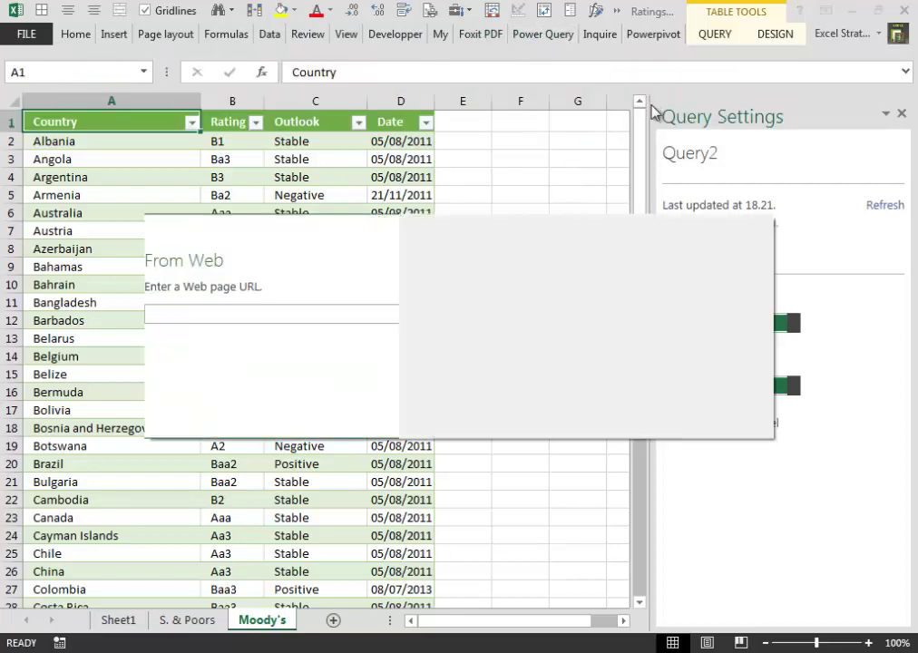
{"action": "right_click", "coordinate": [223, 334]}
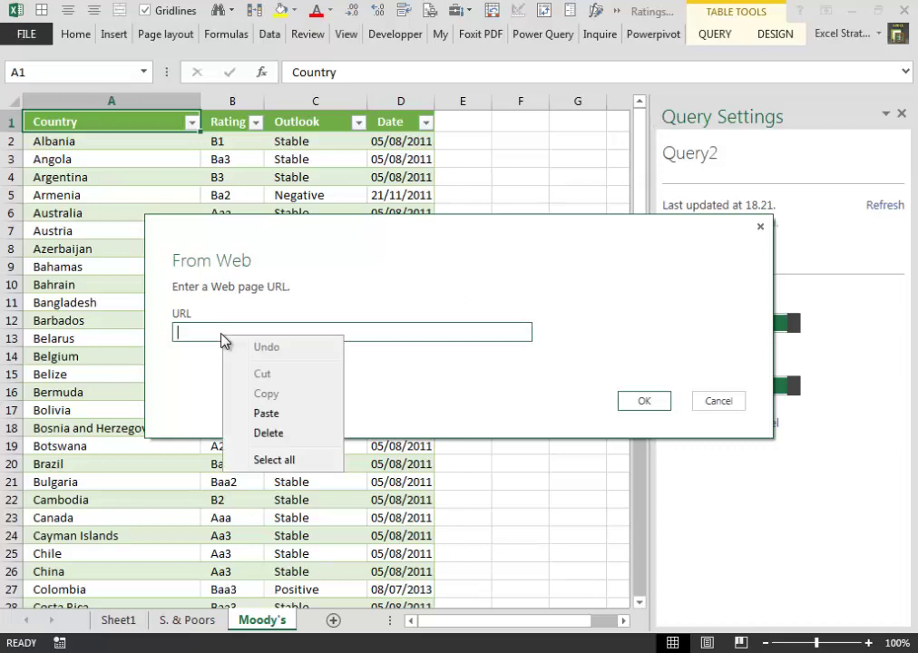
{"action": "left_click", "coordinate": [269, 413]}
{"action": "left_click", "coordinate": [651, 402]}
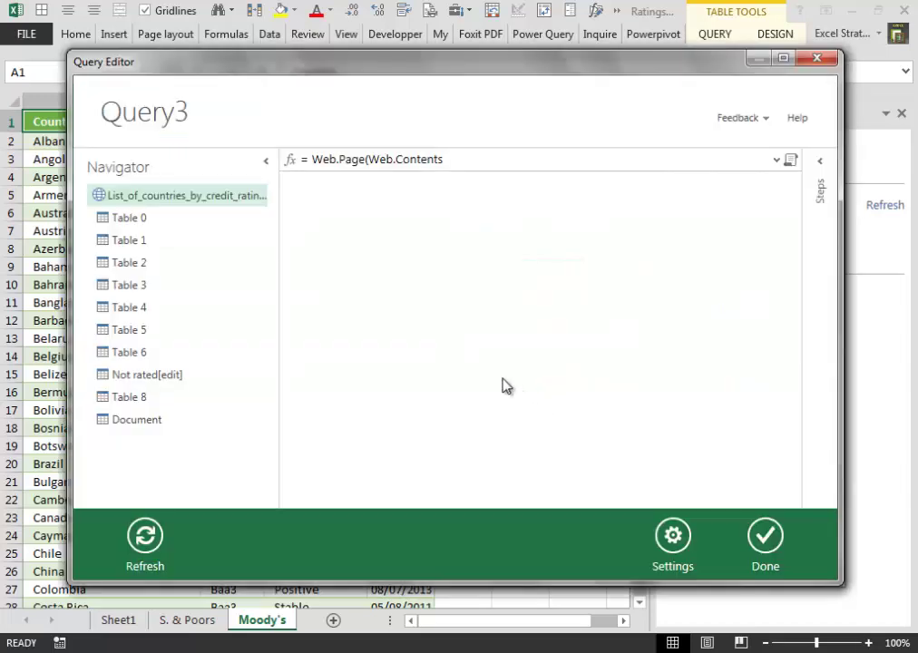
Select Table 2 for the third query, remove its Ref. column and load the result to a new worksheet.
{"action": "left_click", "coordinate": [136, 268]}
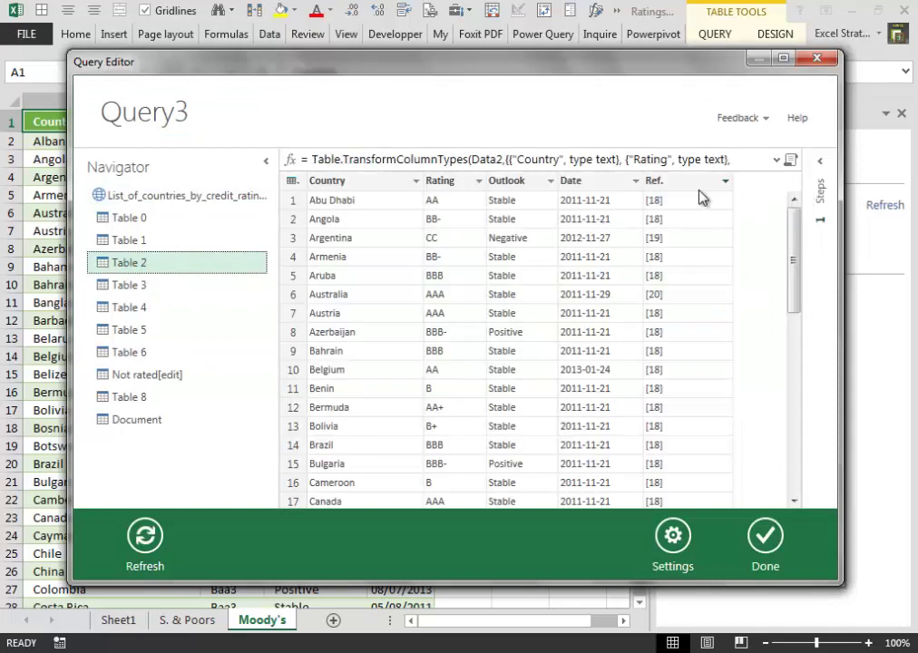
{"action": "left_click", "coordinate": [685, 186]}
{"action": "right_click", "coordinate": [694, 193]}
{"action": "left_click", "coordinate": [709, 201]}
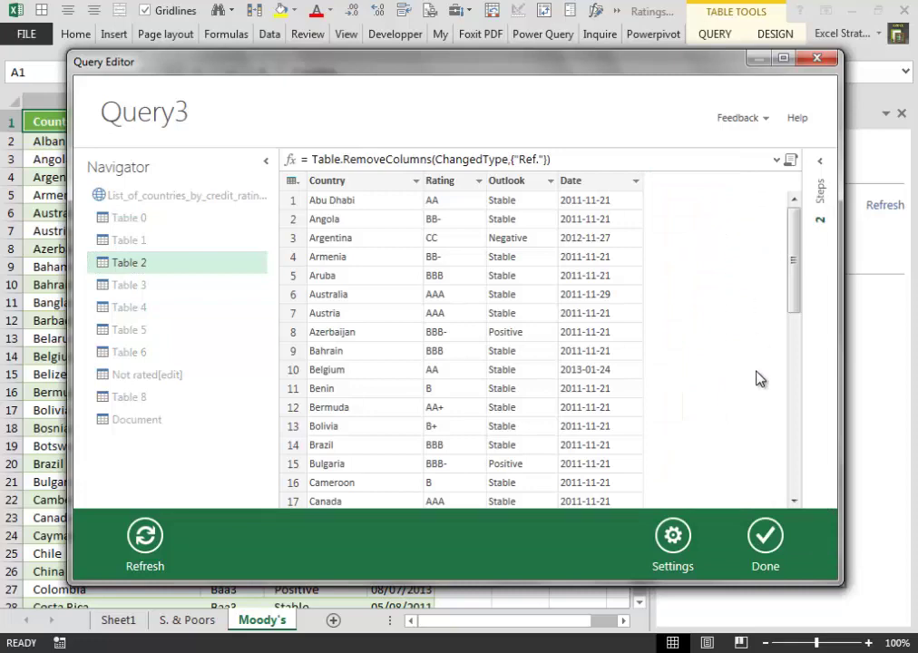
{"action": "left_click", "coordinate": [756, 544]}
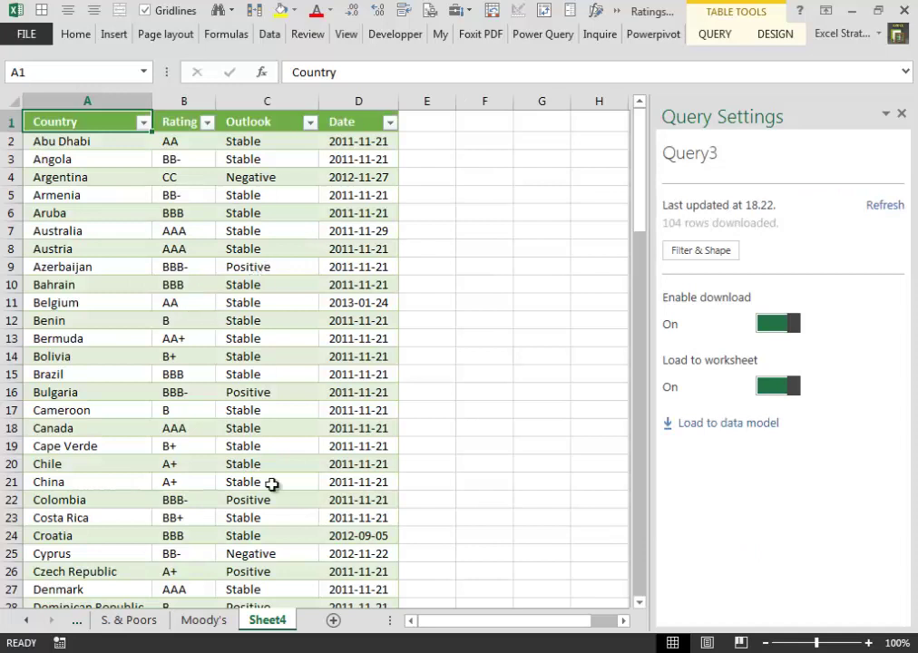
Rename the newly loaded Sheet4 as "Fitch".
{"action": "right_click", "coordinate": [270, 622]}
{"action": "key", "text": "Escape"}
{"action": "type", "text": "Fithc"}
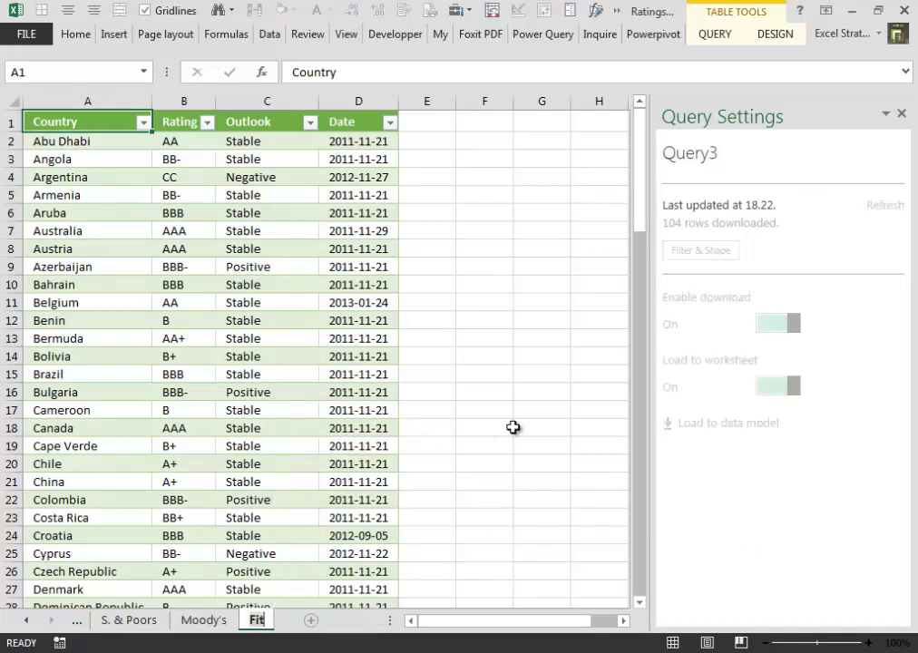
{"action": "key", "text": "BackSpace"}
{"action": "key", "text": "BackSpace"}
{"action": "key", "text": "BackSpace"}
{"action": "type", "text": "tch"}
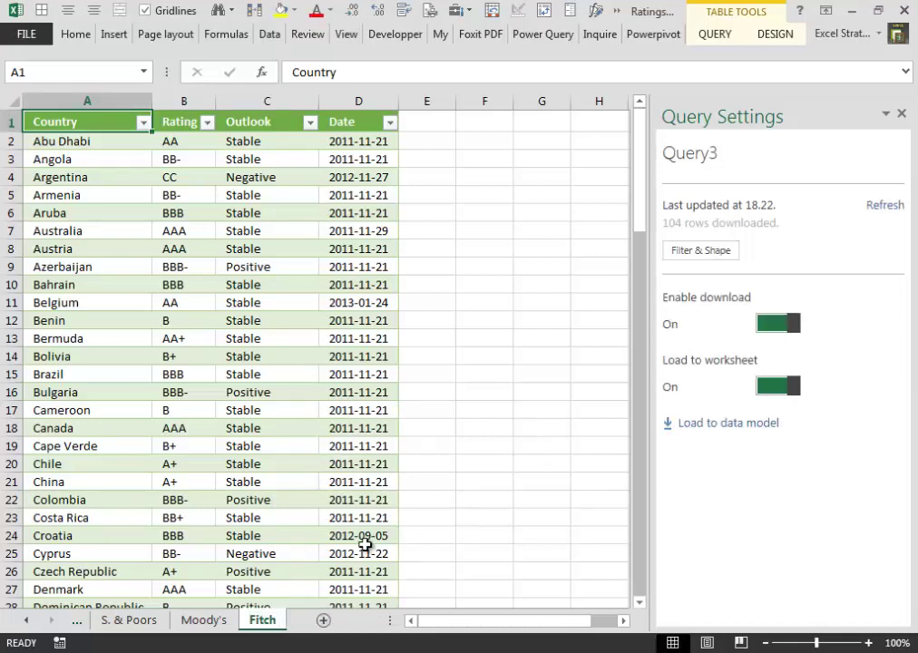
Rename Sheet1, which holds the rating scale, as "Rating Table".
{"action": "left_click", "coordinate": [26, 621]}
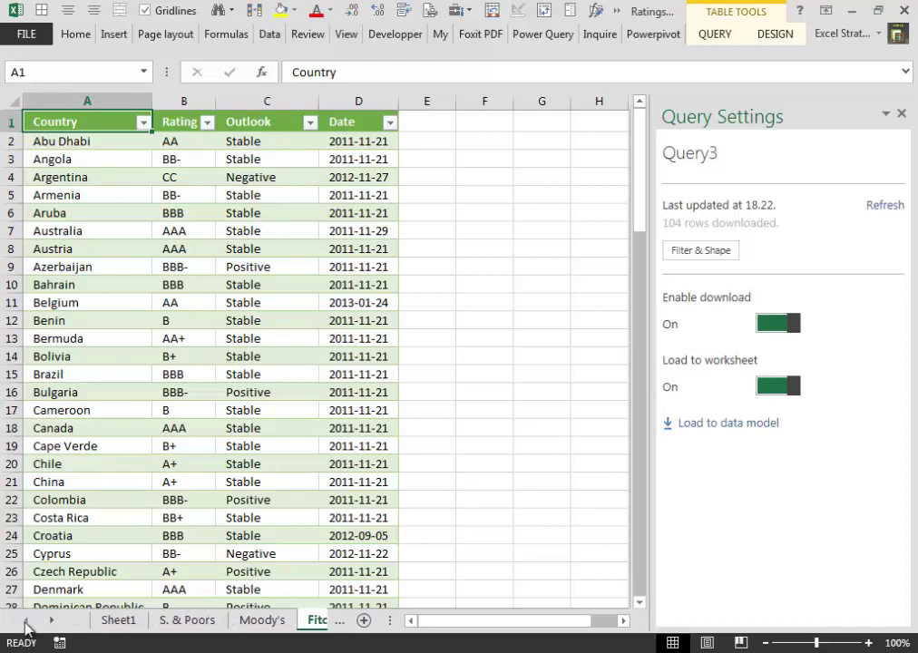
{"action": "left_click", "coordinate": [118, 621]}
{"action": "right_click", "coordinate": [123, 621]}
{"action": "left_click", "coordinate": [172, 453]}
{"action": "type", "text": "Rating R"}
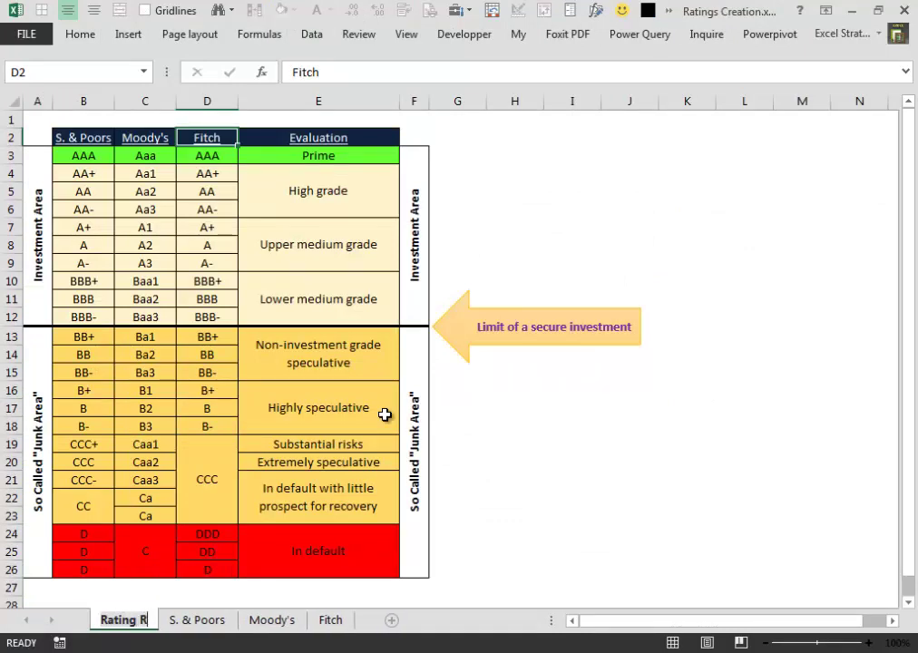
{"action": "key", "text": "BackSpace"}
{"action": "type", "text": "Table"}
{"action": "key", "text": "Return"}
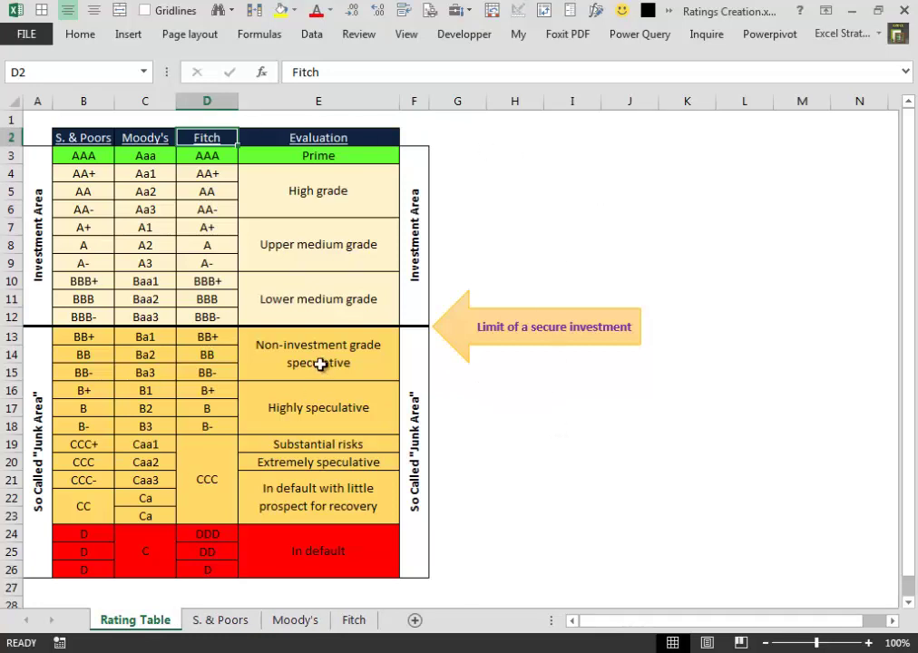
Look through the imported agency rating worksheets and check the table name of the S. & Poors table.
{"action": "left_click", "coordinate": [225, 623]}
{"action": "left_click", "coordinate": [291, 621]}
{"action": "left_click", "coordinate": [261, 624]}
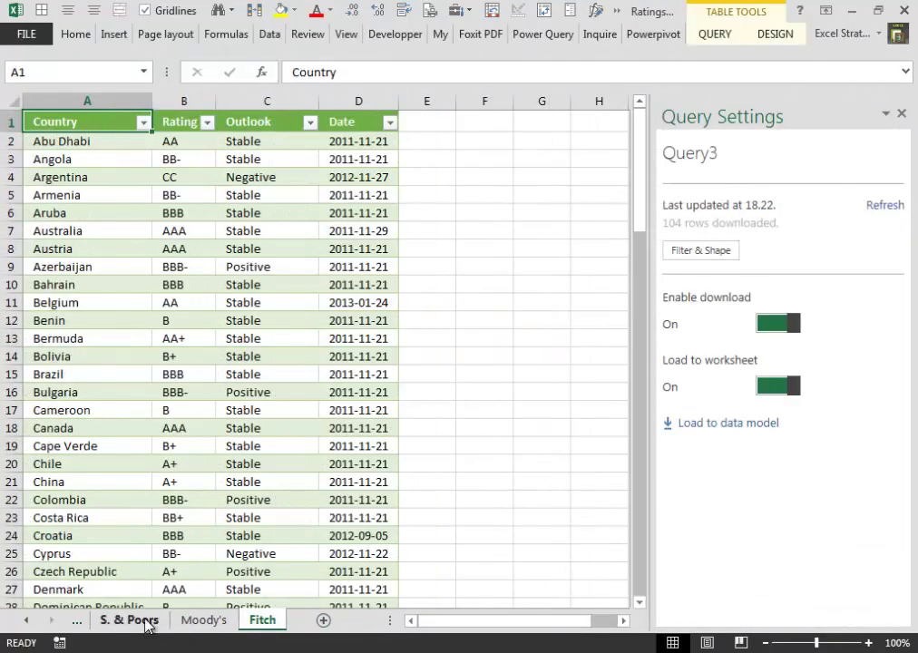
{"action": "left_click", "coordinate": [142, 624]}
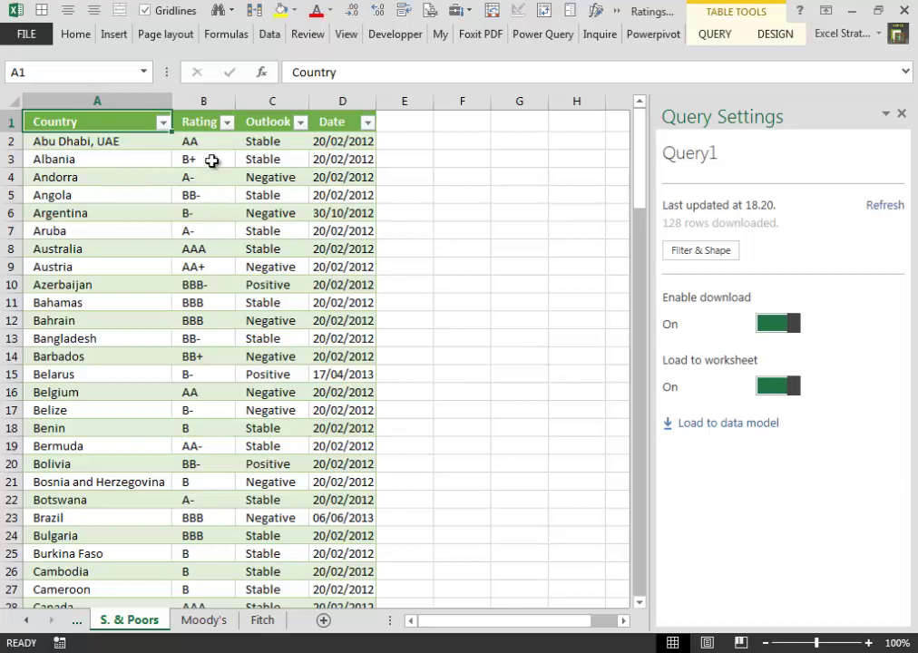
{"action": "left_click", "coordinate": [778, 38]}
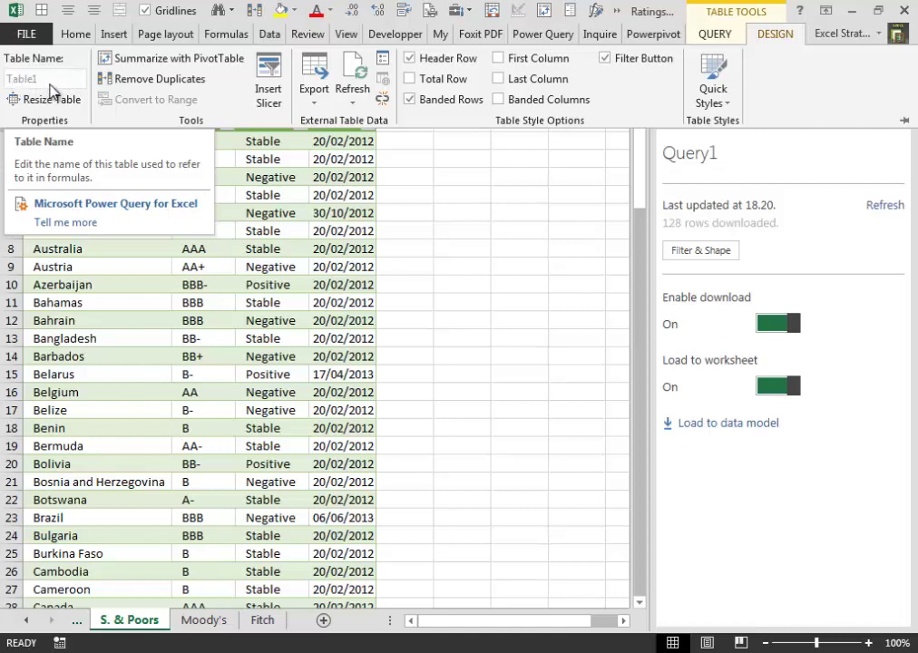
{"action": "left_click", "coordinate": [272, 191]}
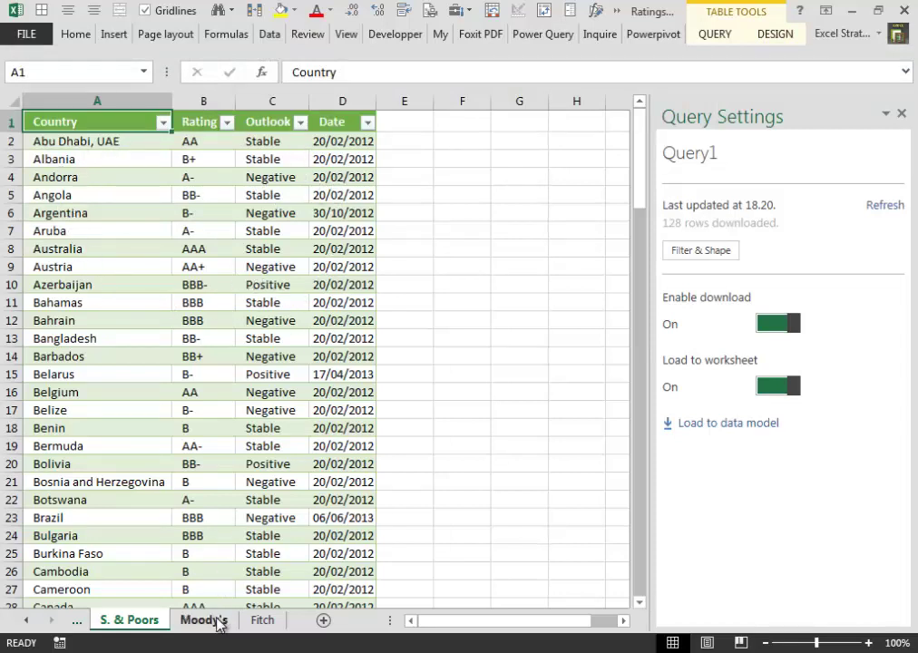
Return to the Rating Table worksheet and select the empty cell G8 beside the rating scale.
{"action": "left_click", "coordinate": [27, 621]}
{"action": "left_click", "coordinate": [136, 620]}
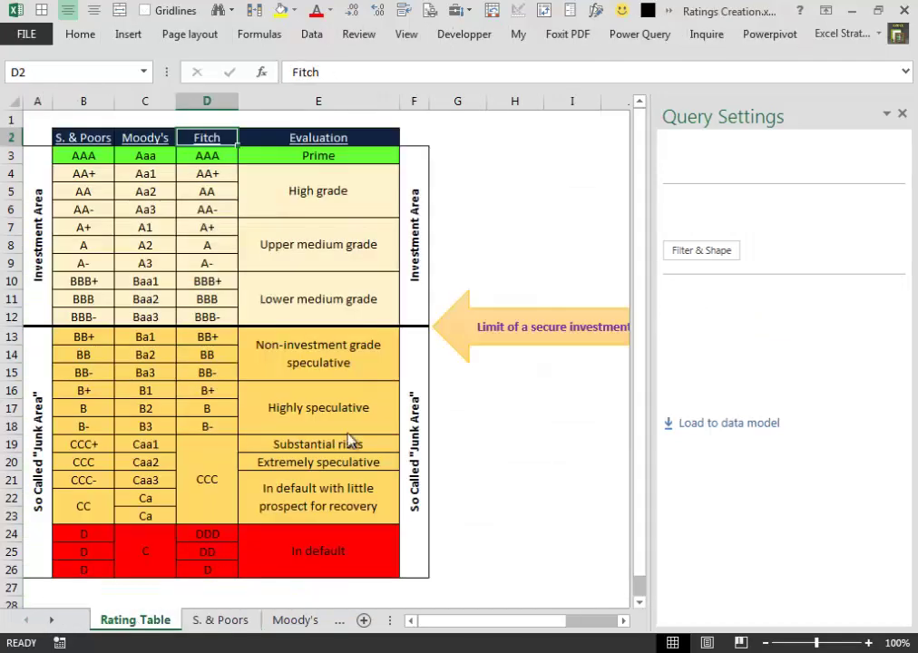
{"action": "left_click", "coordinate": [465, 238]}
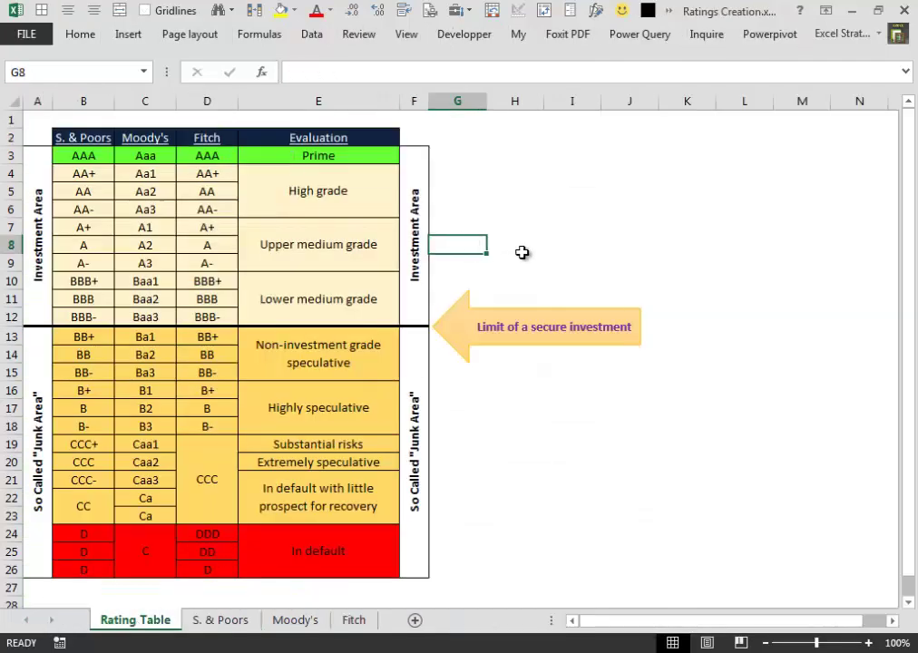